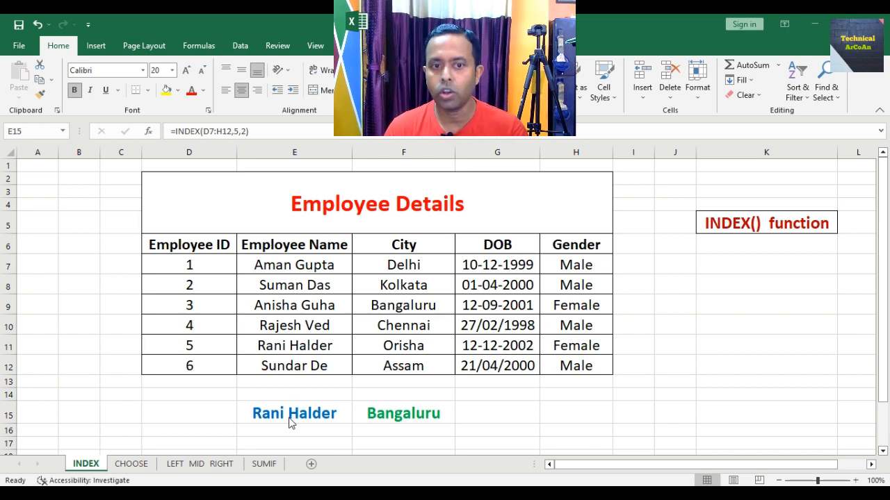
Review the INDEX formulas in cells E15 and F15 below the employee table, leaving both as they are.
{"action": "double_click", "coordinate": [291, 422]}
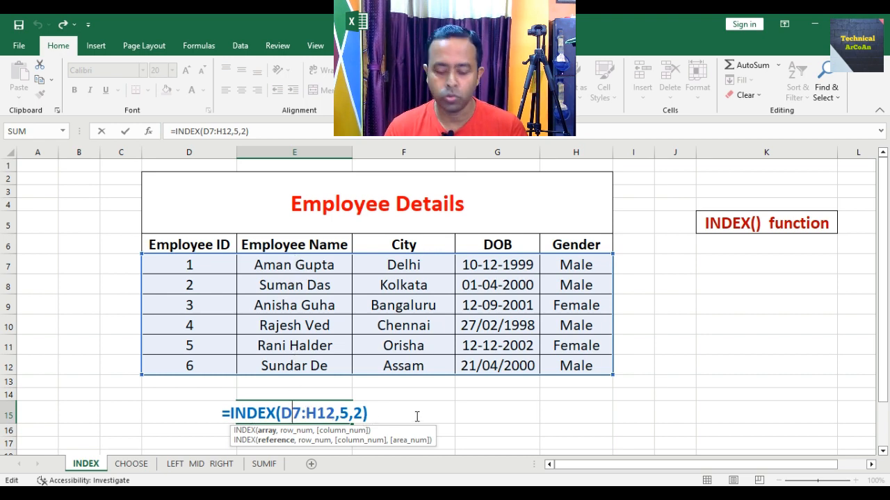
{"action": "key", "text": "Return"}
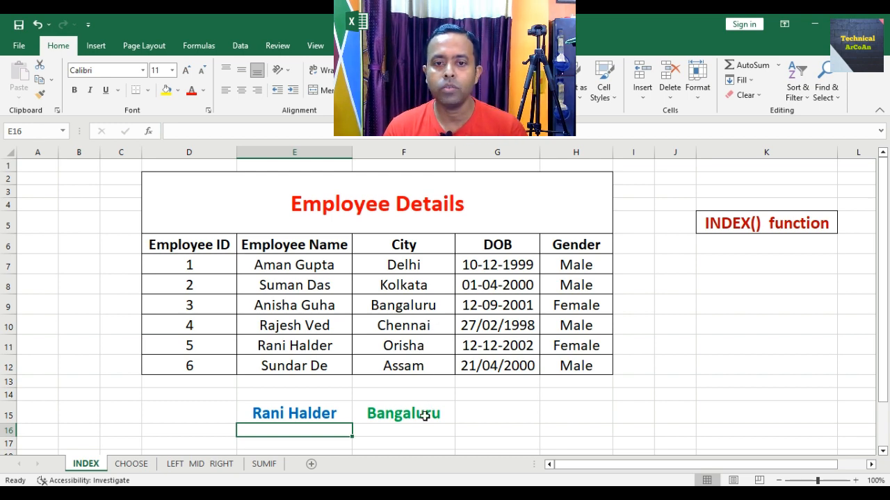
{"action": "double_click", "coordinate": [425, 413]}
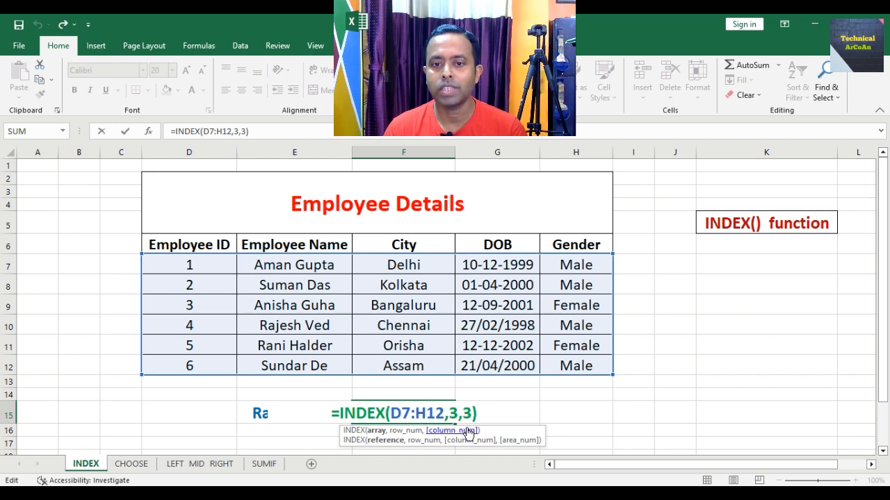
{"action": "key", "text": "Return"}
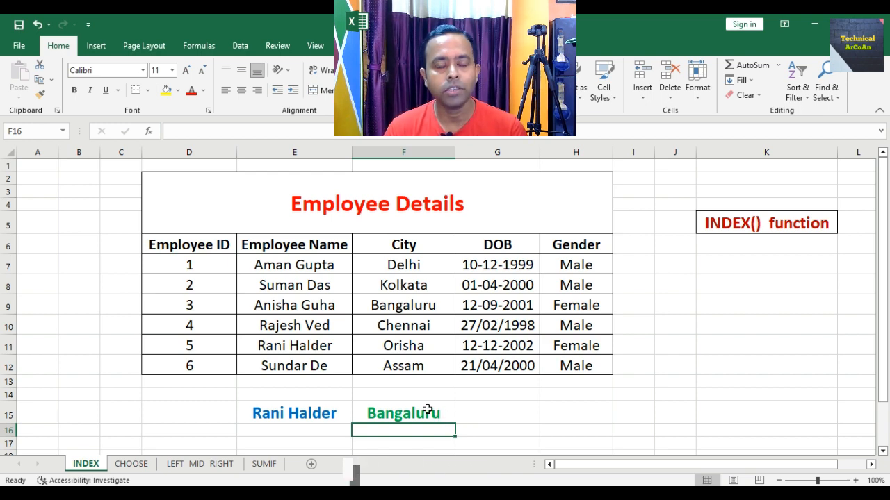
Switch to the CHOOSE sheet and review the CHOOSE formulas in cells F9 and F12.
{"action": "left_click", "coordinate": [142, 466]}
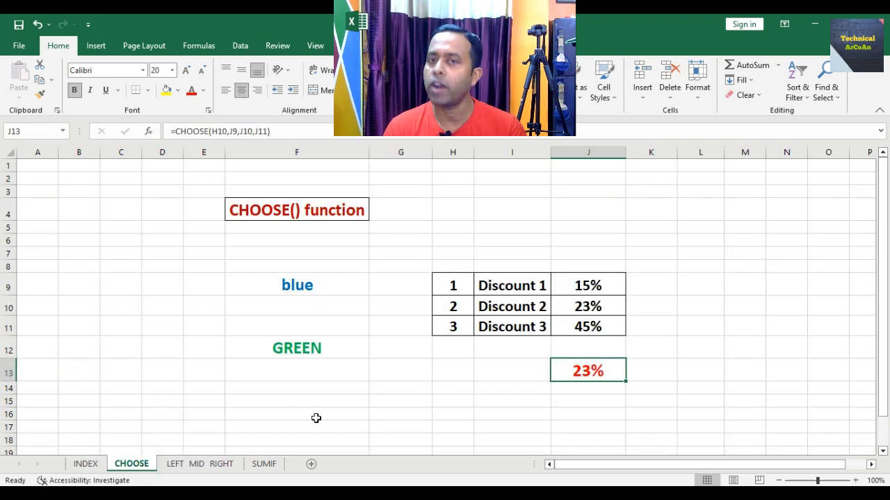
{"action": "left_click", "coordinate": [326, 284]}
{"action": "double_click", "coordinate": [325, 284]}
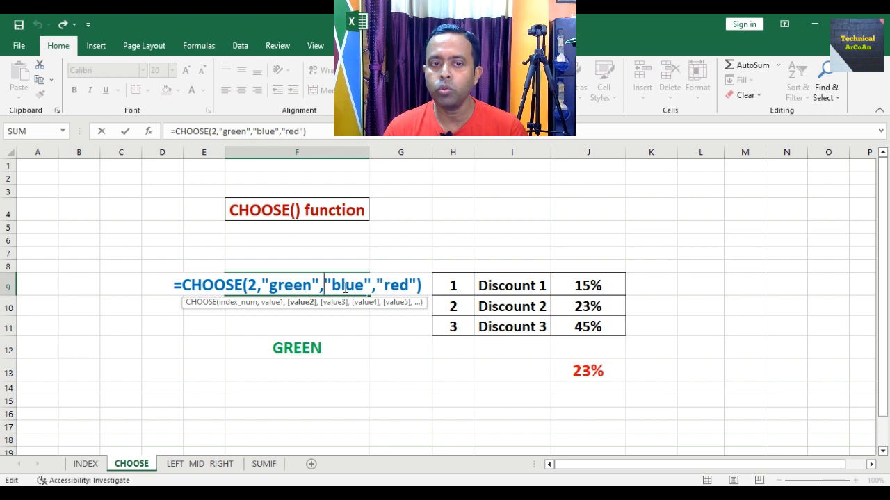
{"action": "key", "text": "Return"}
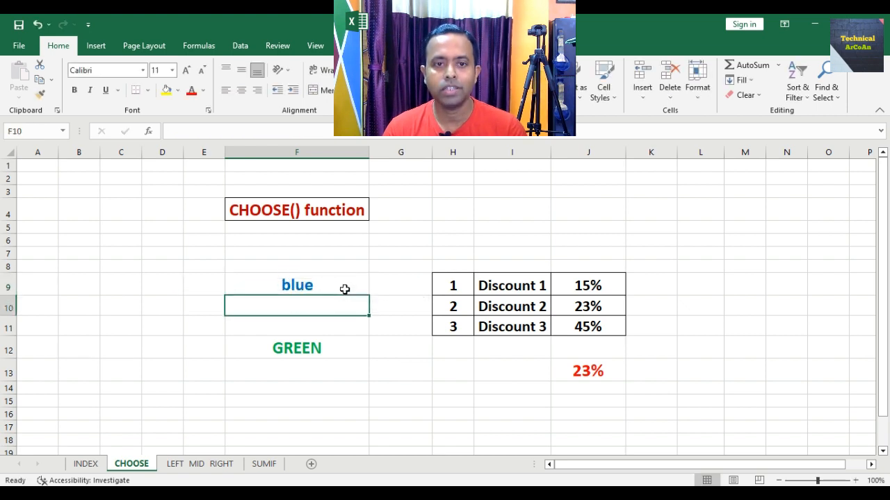
{"action": "left_click", "coordinate": [319, 350]}
{"action": "double_click", "coordinate": [318, 349]}
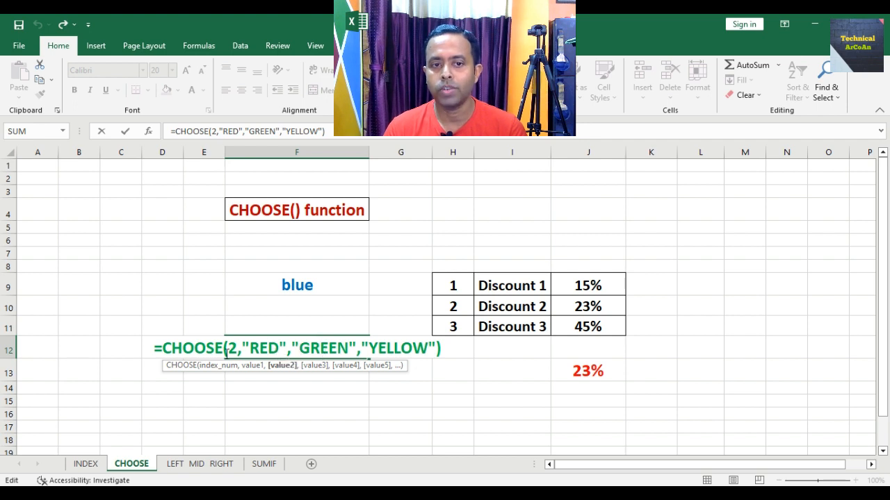
{"action": "left_click", "coordinate": [273, 388]}
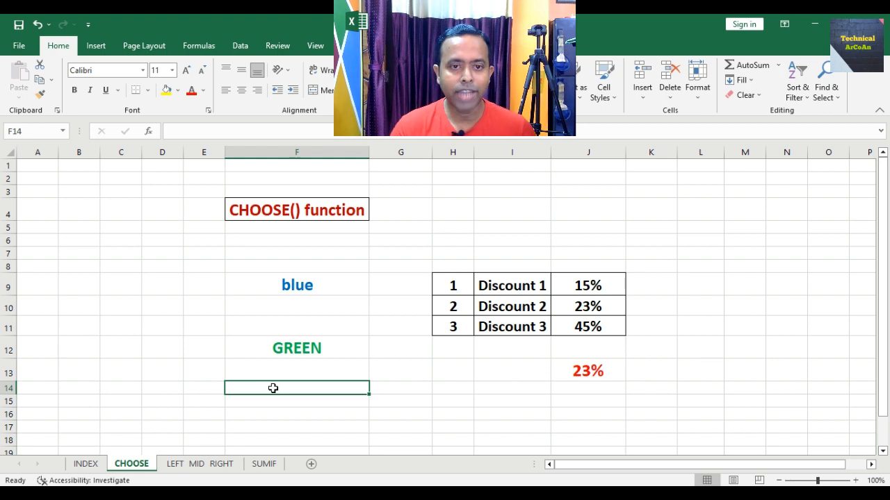
Enter the formula =CHOOSE(3,"BLUE","GREEN","RED") in cell F13.
{"action": "left_click", "coordinate": [275, 372]}
{"action": "type", "text": "="}
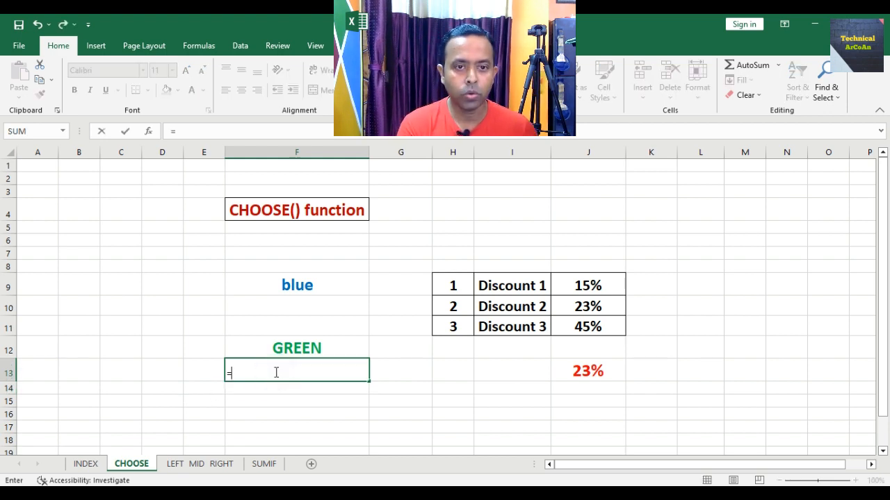
{"action": "type", "text": "choose("}
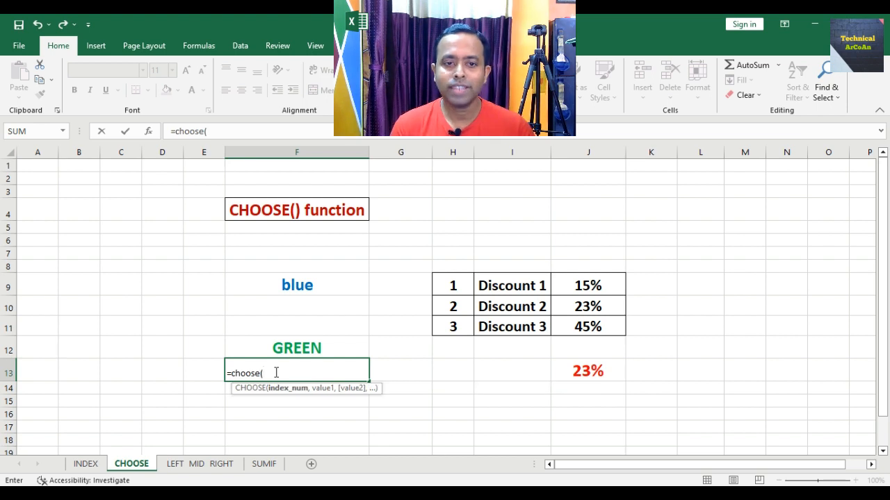
{"action": "type", "text": "3,"}
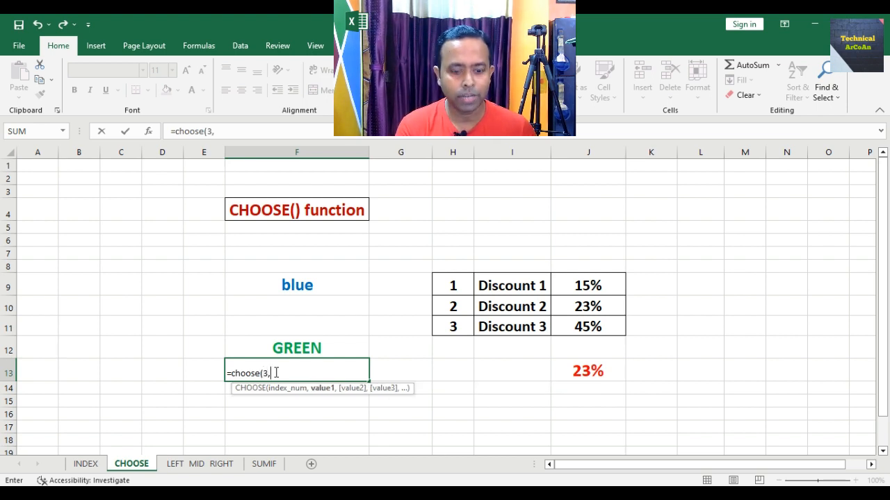
{"action": "type", "text": "\""}
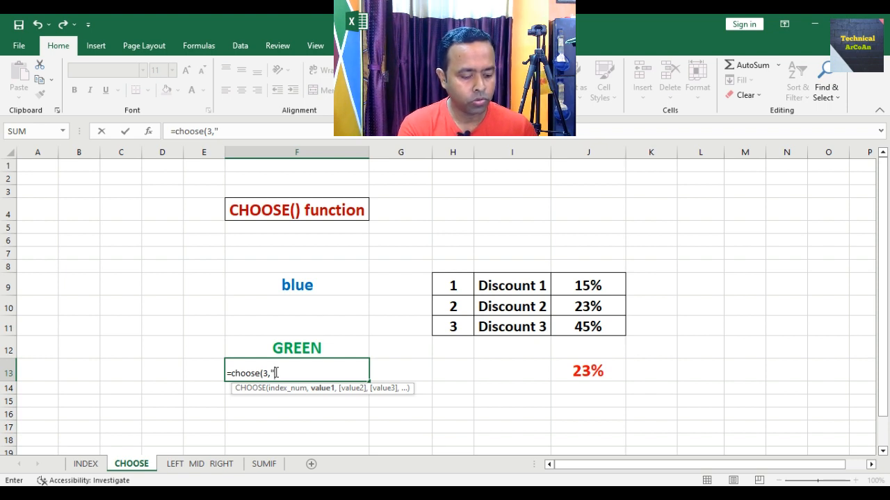
{"action": "type", "text": "BLUE"}
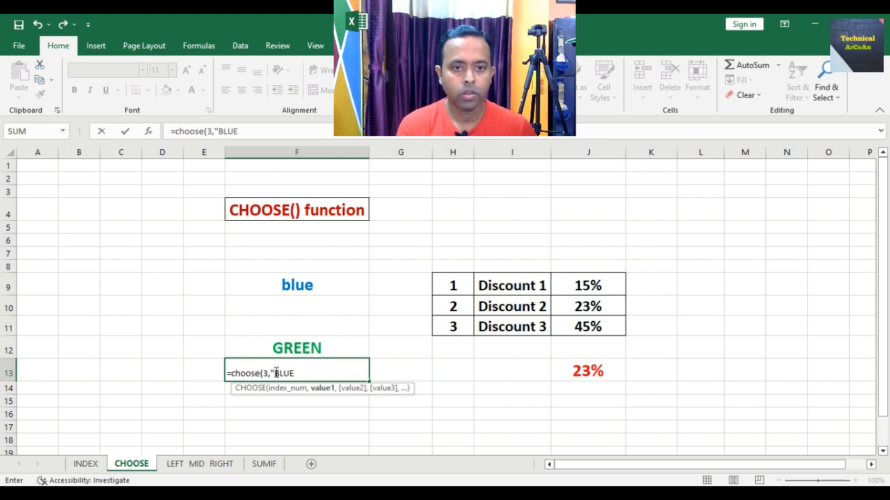
{"action": "type", "text": "\",\""}
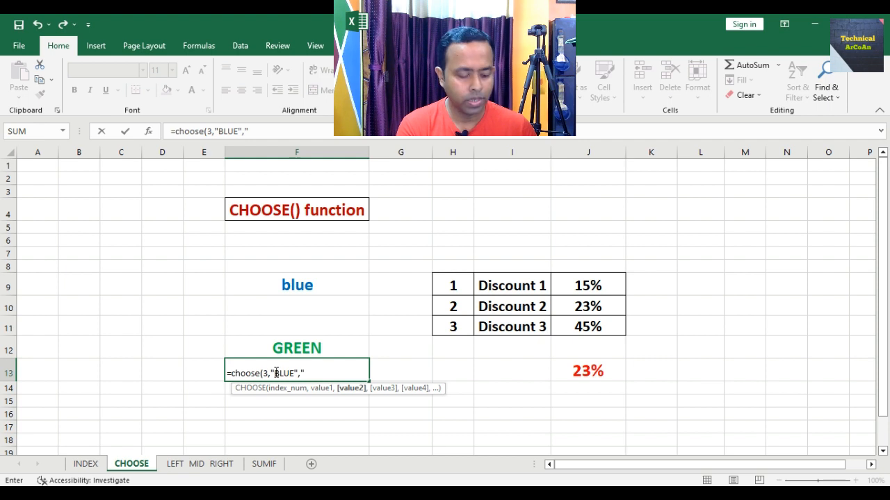
{"action": "type", "text": "GREEN"}
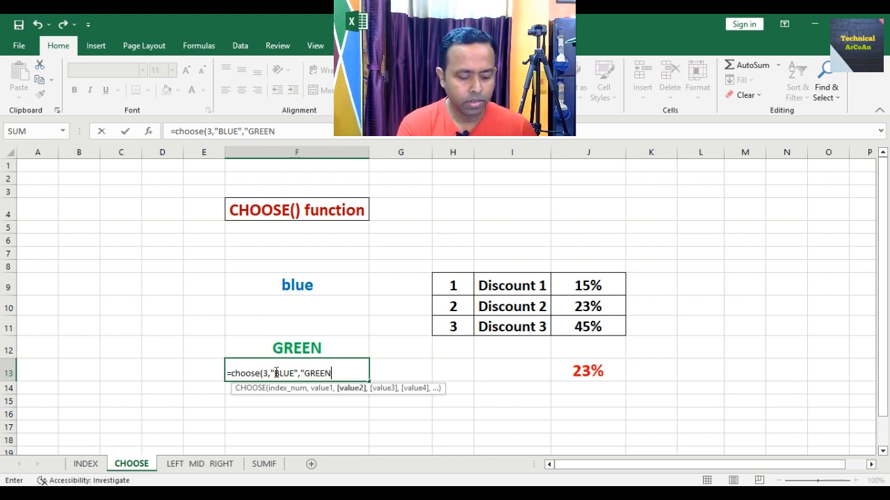
{"action": "type", "text": "\",\""}
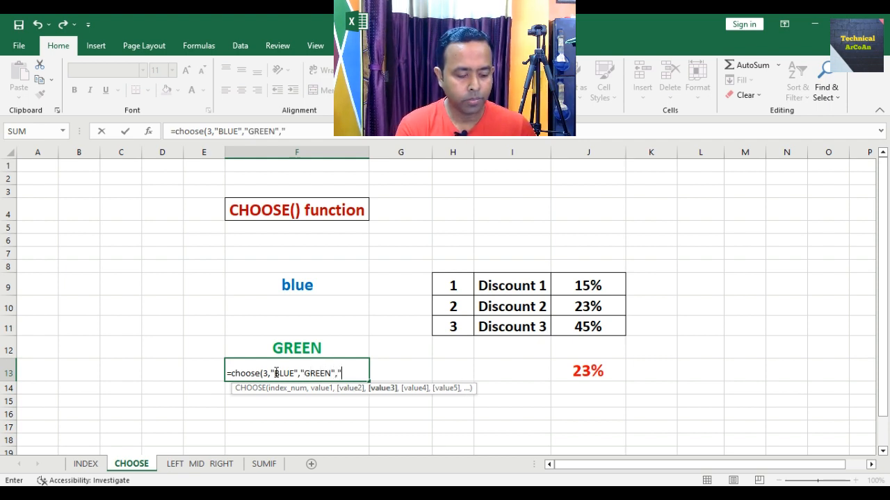
{"action": "type", "text": "RED"}
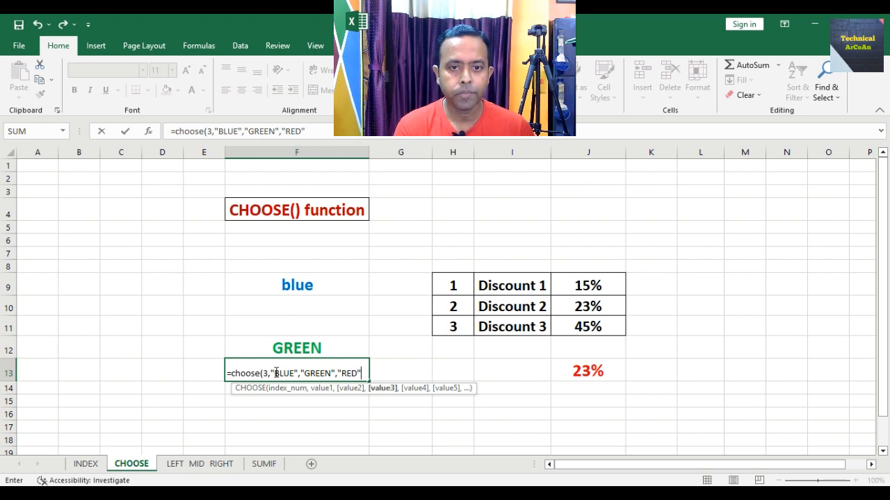
{"action": "type", "text": "\")"}
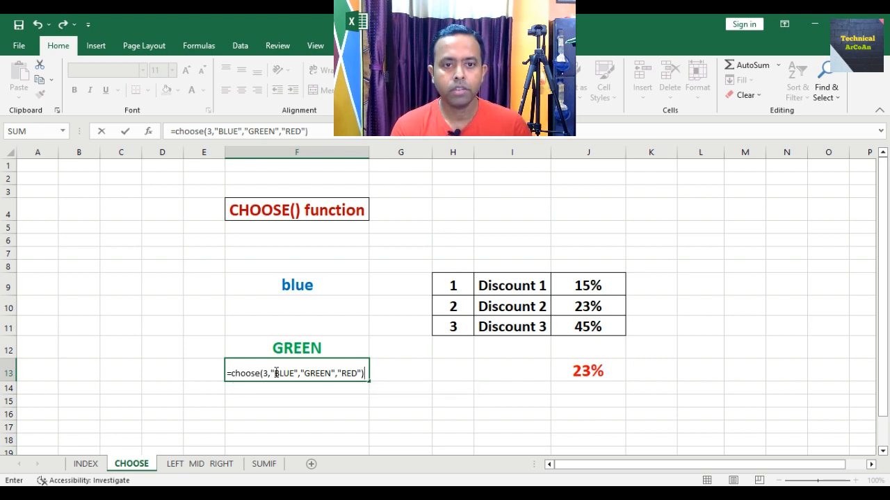
{"action": "key", "text": "Return"}
Format cell F13 with red, bold, centred text at font size 28.
{"action": "left_click", "coordinate": [276, 372]}
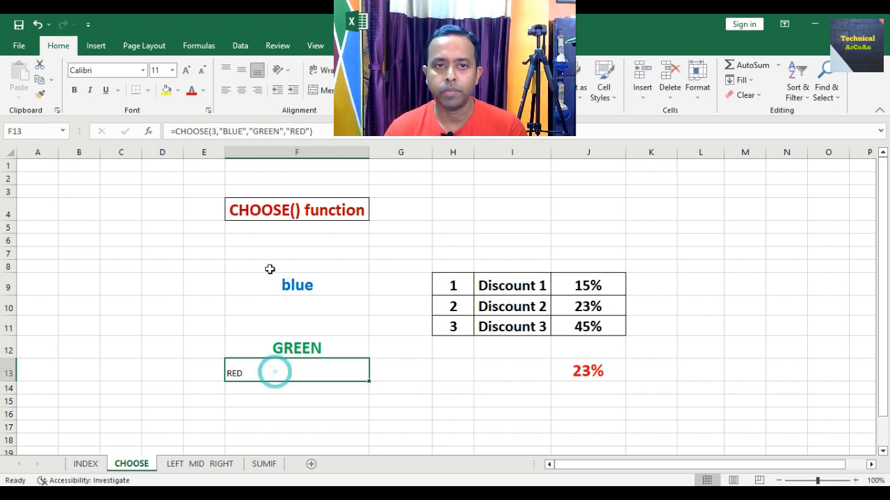
{"action": "left_click", "coordinate": [190, 91]}
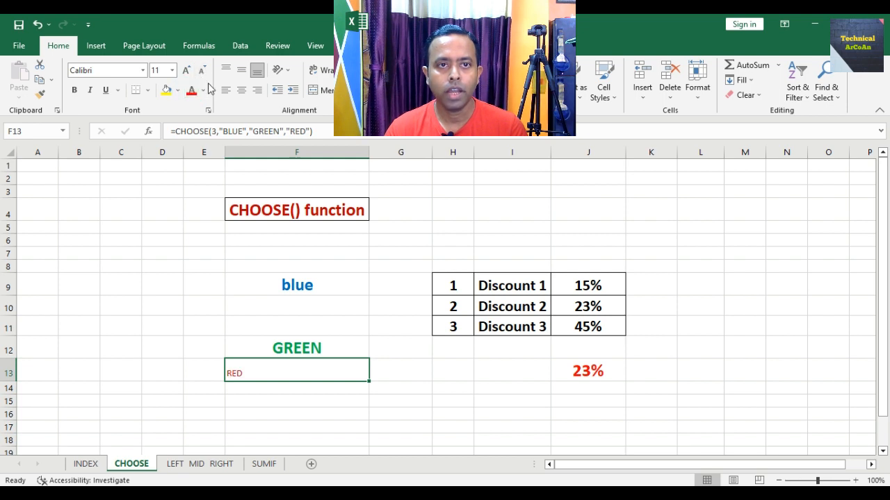
{"action": "left_click", "coordinate": [240, 91]}
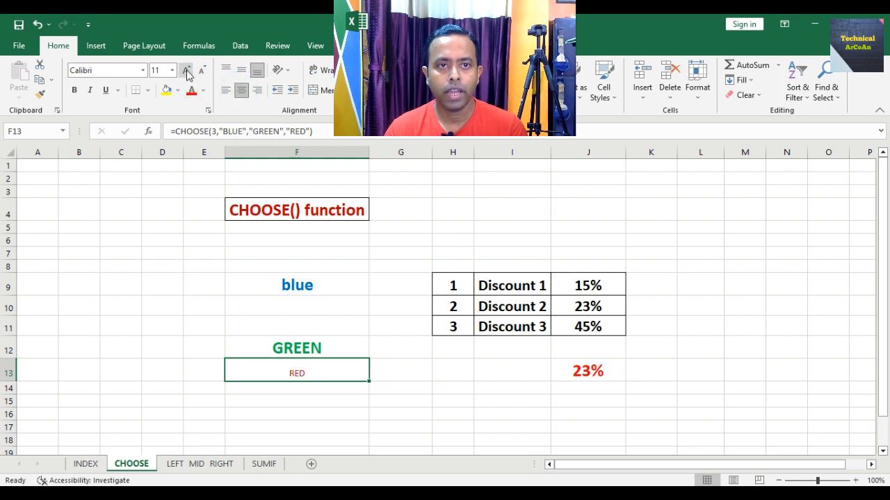
{"action": "left_click", "coordinate": [74, 91]}
{"action": "left_click", "coordinate": [186, 70]}
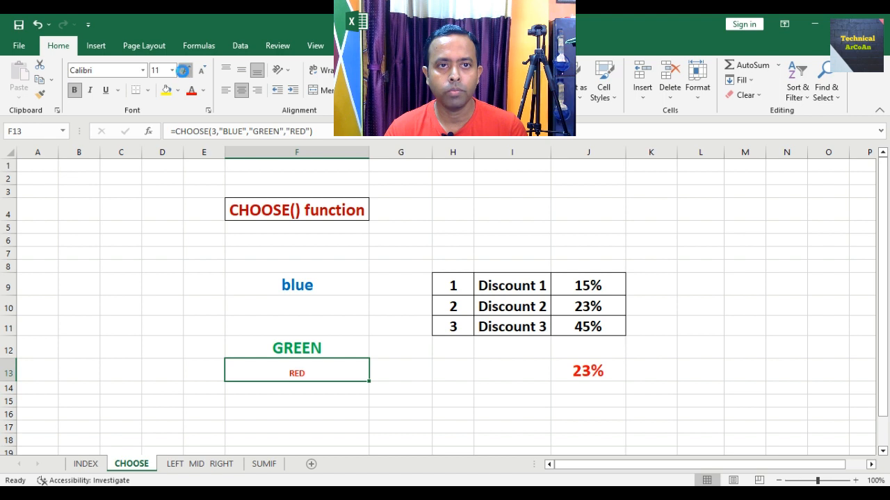
{"action": "left_click", "coordinate": [186, 71]}
{"action": "left_click", "coordinate": [186, 70]}
{"action": "left_click", "coordinate": [186, 70]}
{"action": "left_click", "coordinate": [186, 70]}
{"action": "left_click", "coordinate": [186, 71]}
{"action": "left_click", "coordinate": [186, 70]}
{"action": "left_click", "coordinate": [185, 70]}
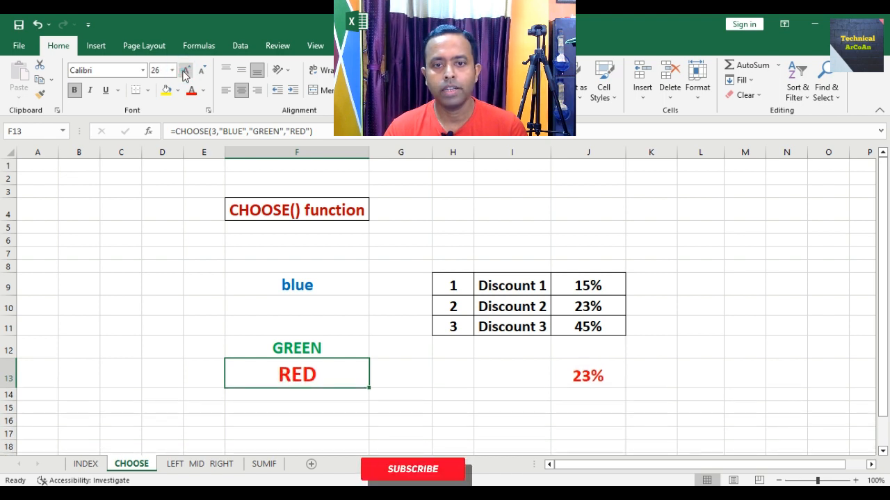
{"action": "left_click", "coordinate": [185, 71]}
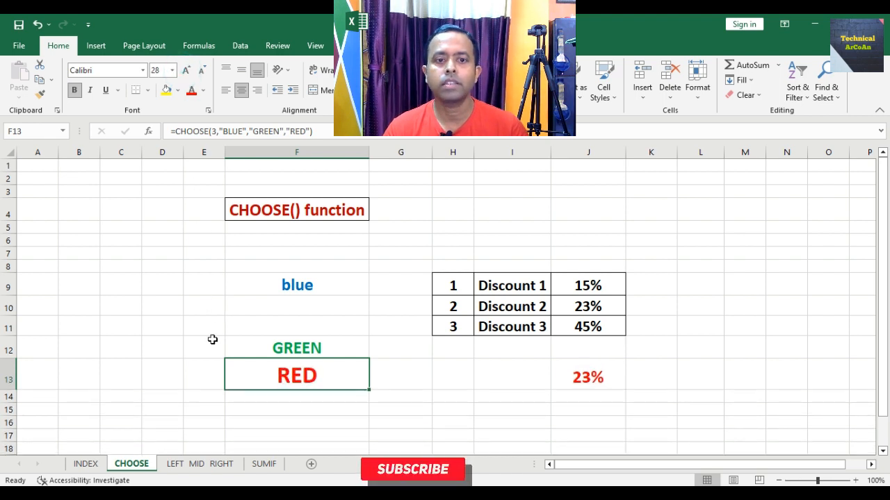
Review the CHOOSE formulas in F13 and in J13 below the discount table without changing them.
{"action": "double_click", "coordinate": [320, 375]}
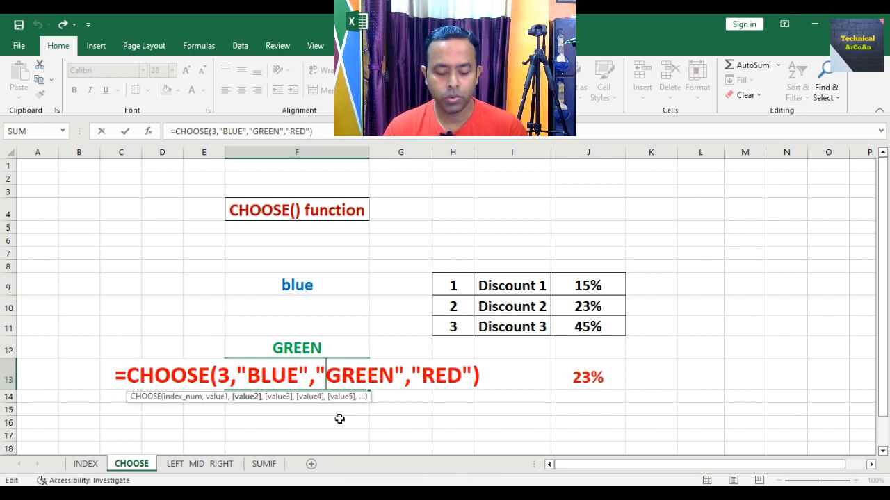
{"action": "key", "text": "Return"}
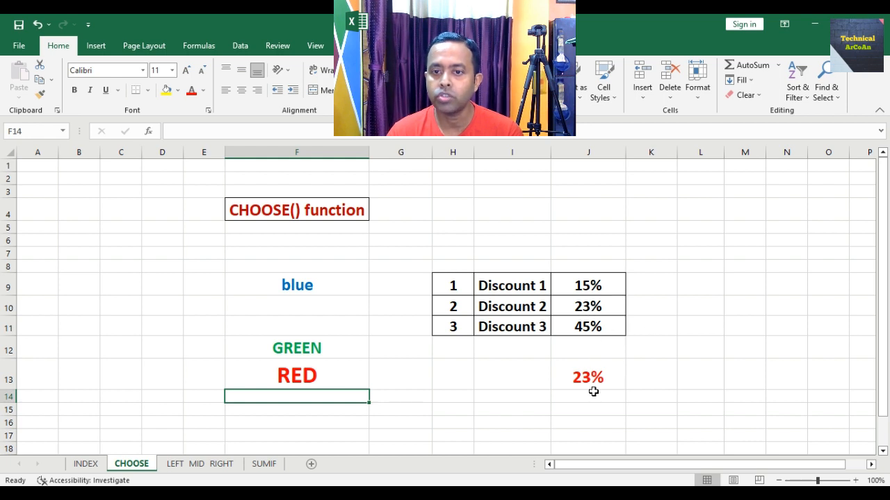
{"action": "double_click", "coordinate": [588, 381]}
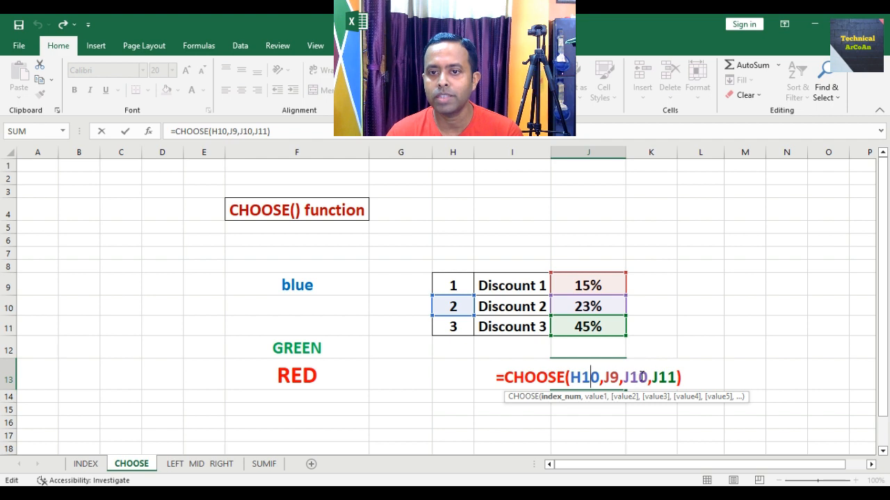
{"action": "key", "text": "Return"}
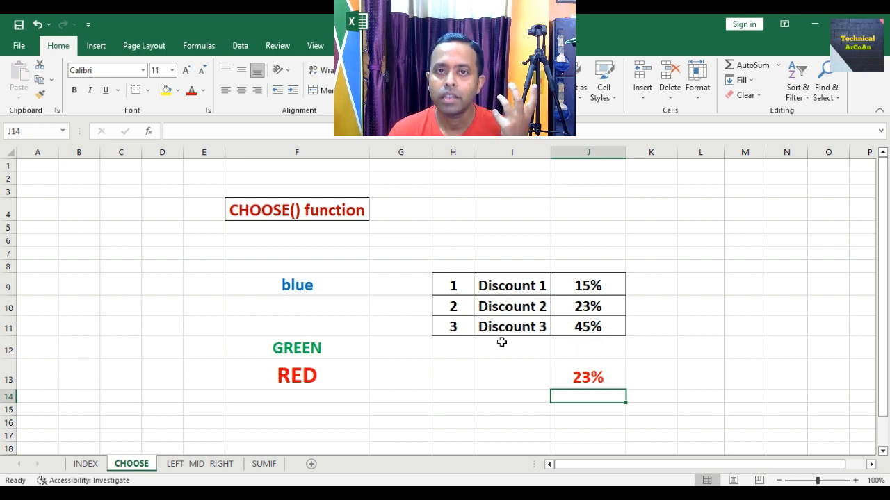
Switch to the LEFT MID RIGHT sheet and review the LEFT, MID and RIGHT formulas in cells D9, D10 and D11.
{"action": "left_click", "coordinate": [194, 463]}
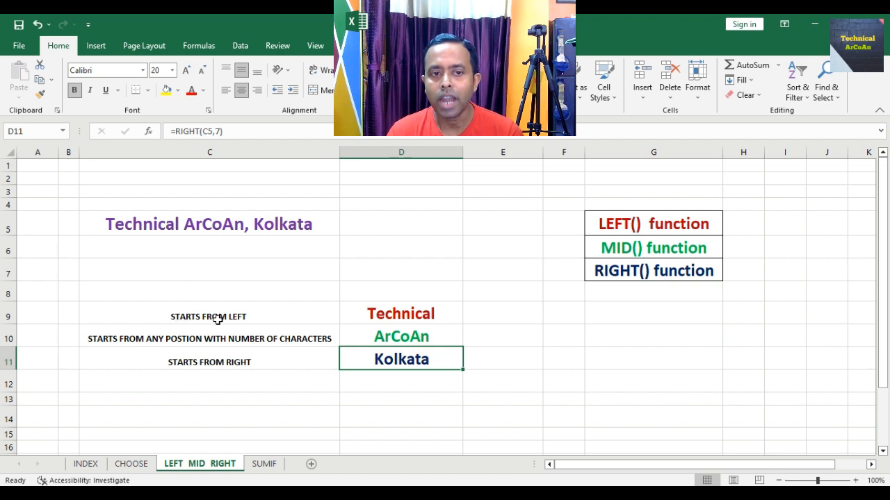
{"action": "double_click", "coordinate": [427, 316]}
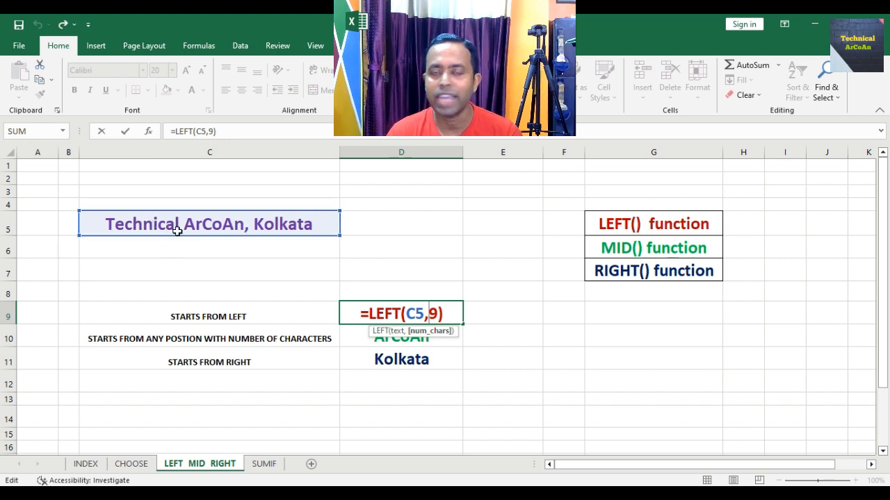
{"action": "key", "text": "Return"}
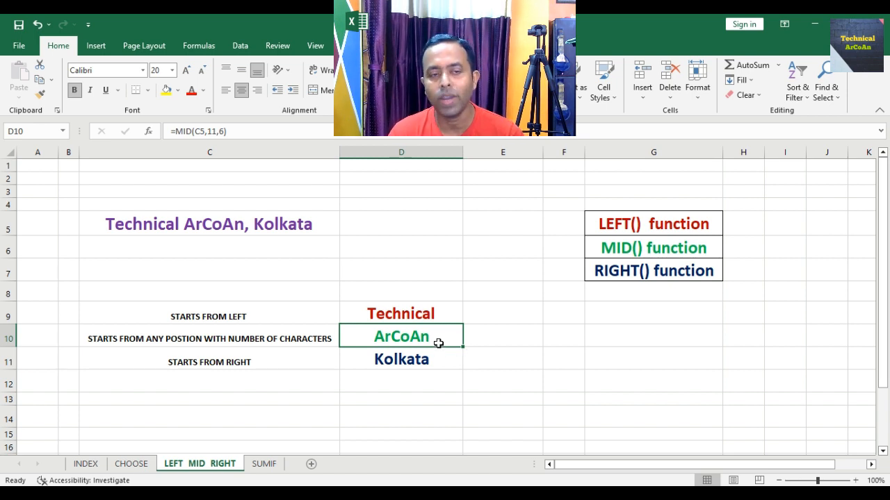
{"action": "double_click", "coordinate": [438, 342]}
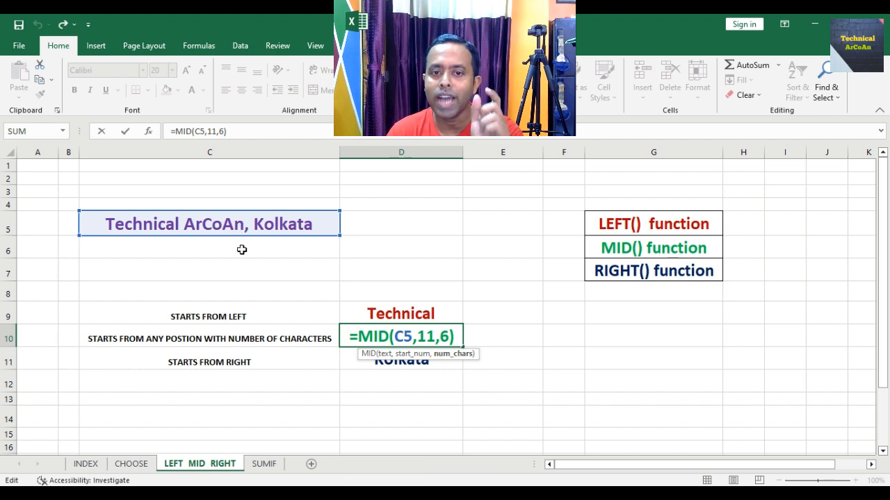
{"action": "key", "text": "Return"}
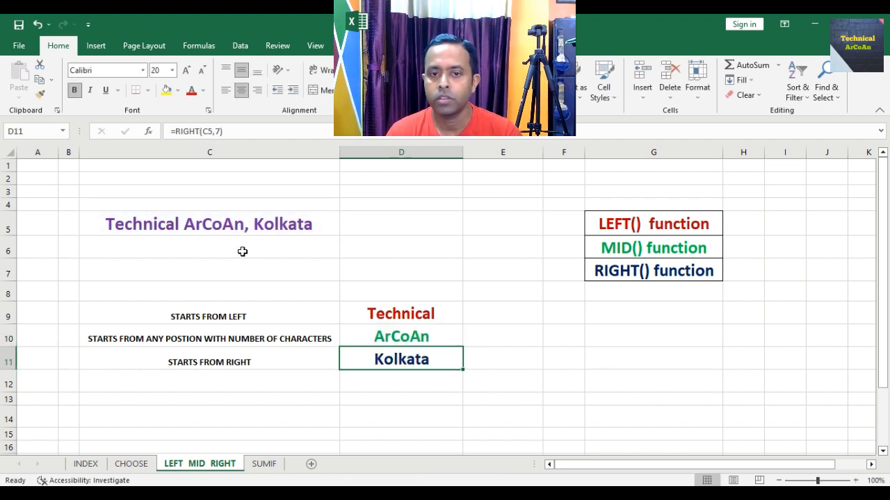
{"action": "double_click", "coordinate": [402, 361]}
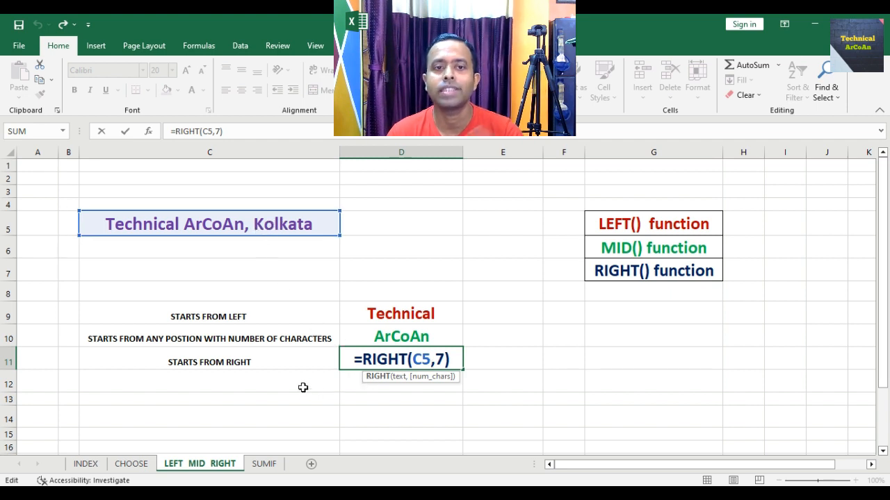
{"action": "key", "text": "Return"}
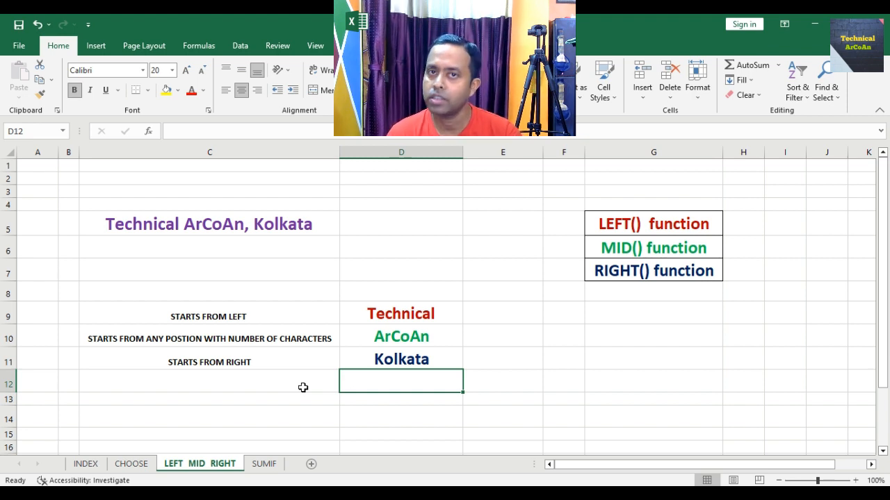
Switch to the SUMIF sheet and review the SUMIF formula for Canada's gross sales in cell J5.
{"action": "left_click", "coordinate": [265, 466]}
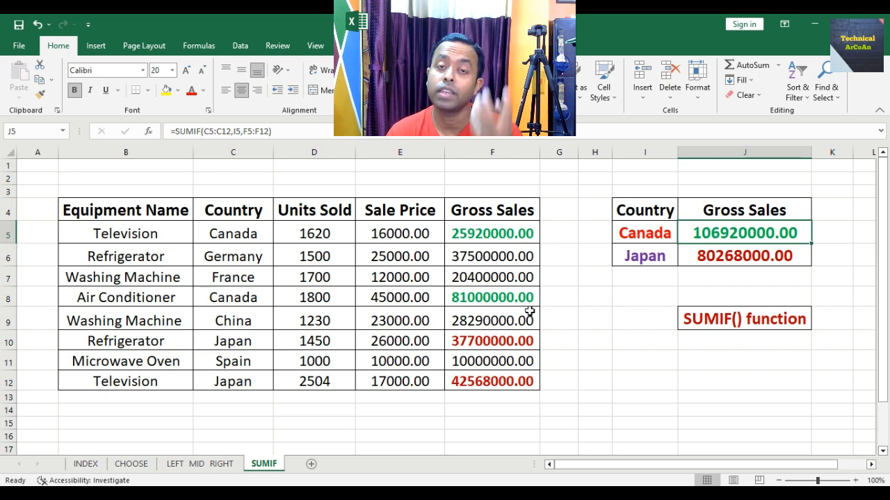
{"action": "double_click", "coordinate": [705, 236]}
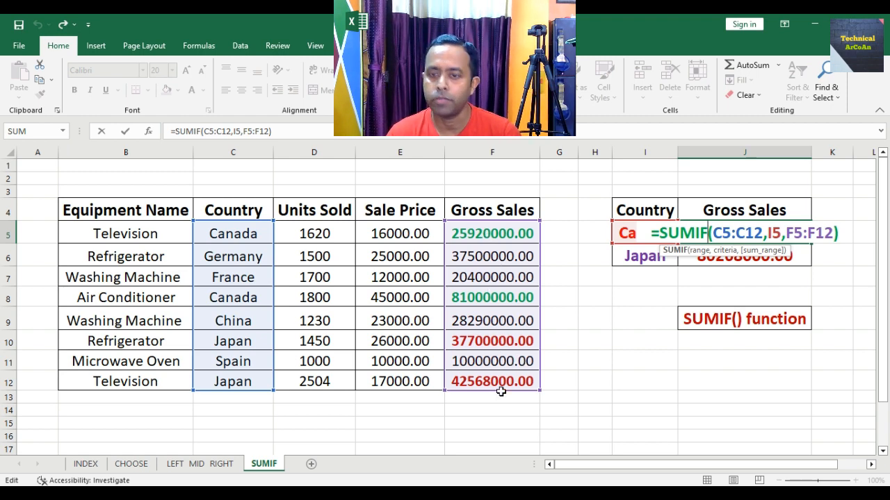
{"action": "key", "text": "Return"}
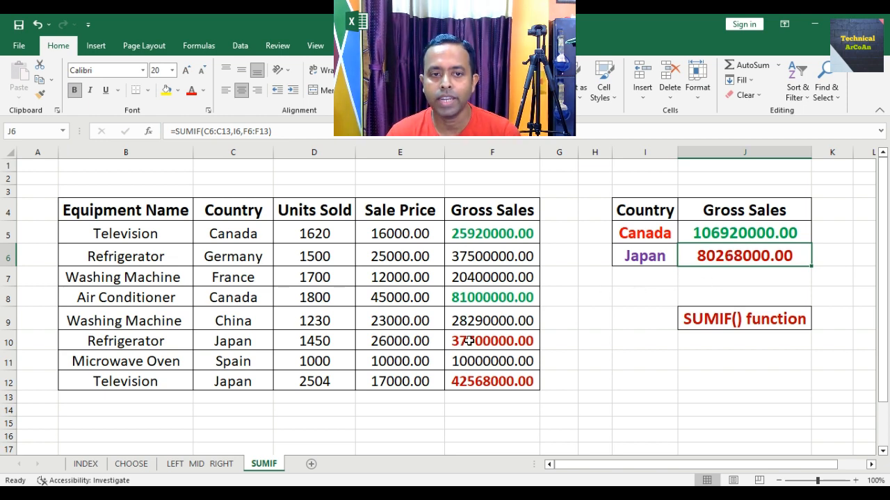
Change the criteria range in Japan's SUMIF formula in cell J6 to C5:C12.
{"action": "double_click", "coordinate": [708, 260]}
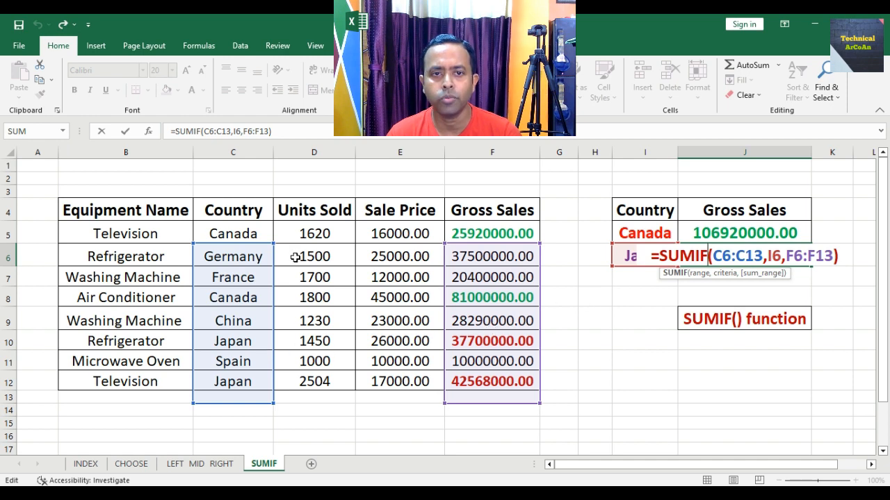
{"action": "left_click", "coordinate": [730, 253]}
{"action": "key", "text": "BackSpace"}
{"action": "type", "text": "5"}
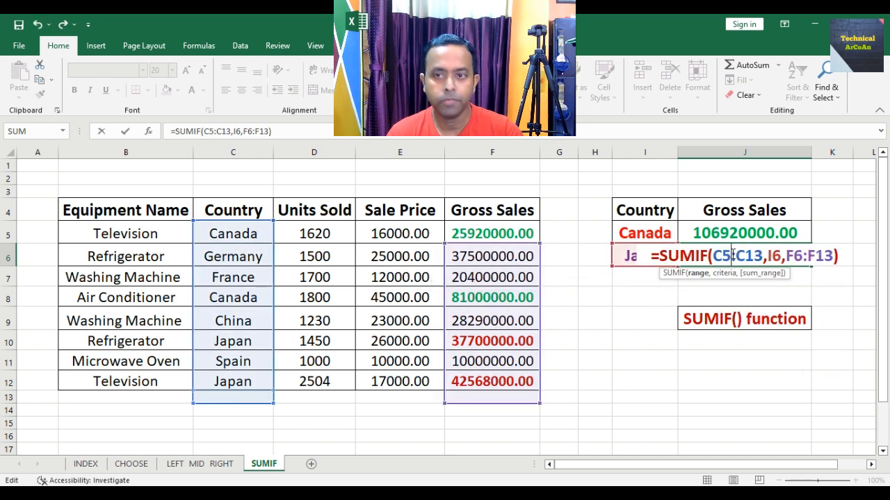
{"action": "left_click", "coordinate": [760, 256]}
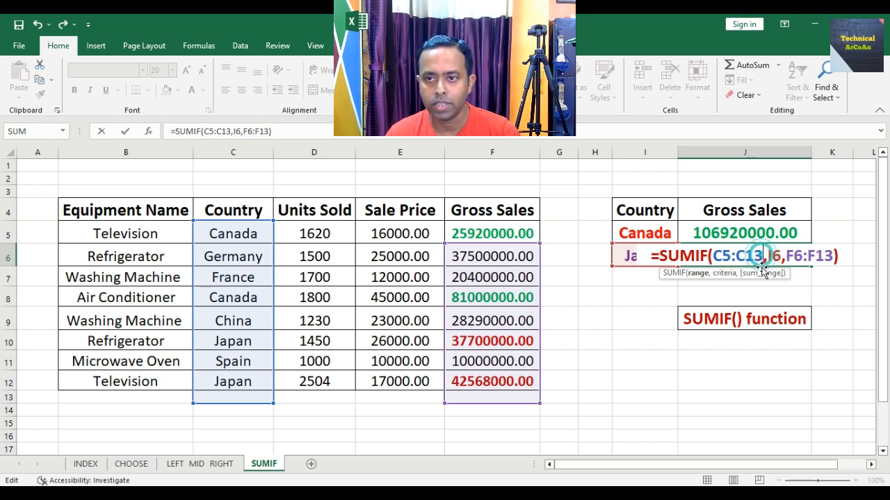
{"action": "key", "text": "BackSpace"}
{"action": "type", "text": "2"}
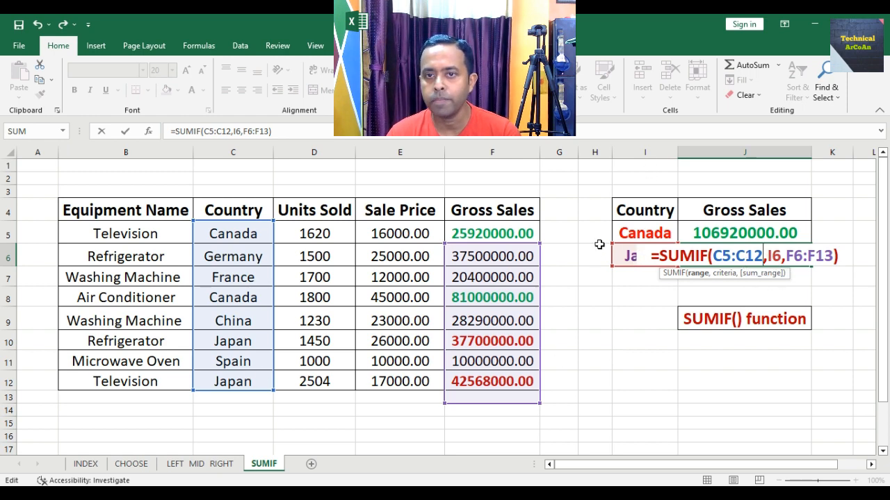
Change the sum range in J6's SUMIF formula to F5:F12, commit it, and reselect the cell to check the formula.
{"action": "left_click", "coordinate": [803, 259]}
{"action": "key", "text": "BackSpace"}
{"action": "type", "text": "5"}
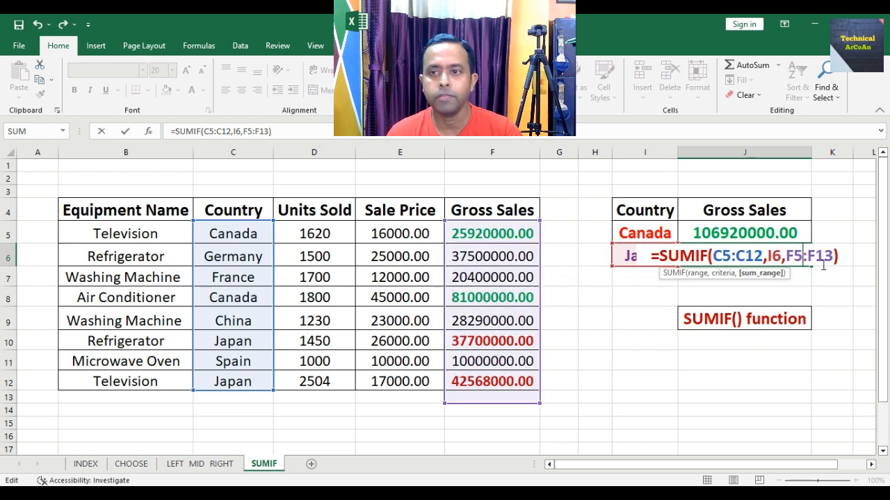
{"action": "key", "text": "BackSpace"}
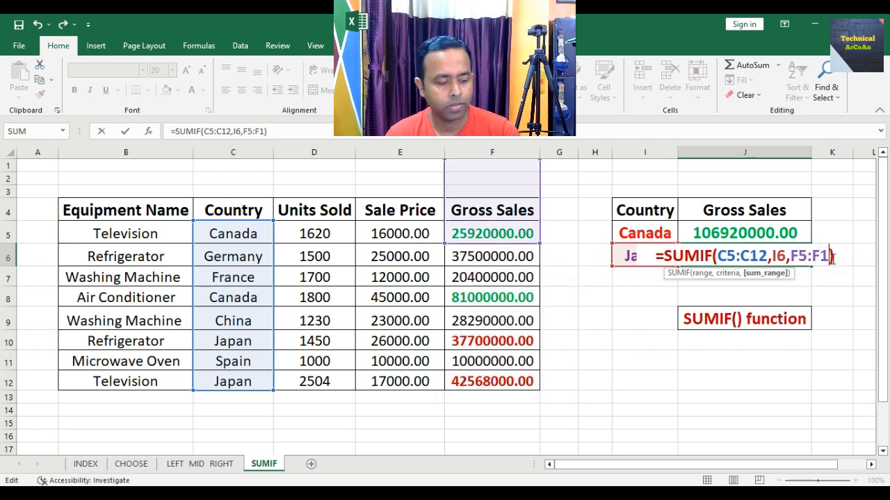
{"action": "type", "text": "2"}
{"action": "key", "text": "Return"}
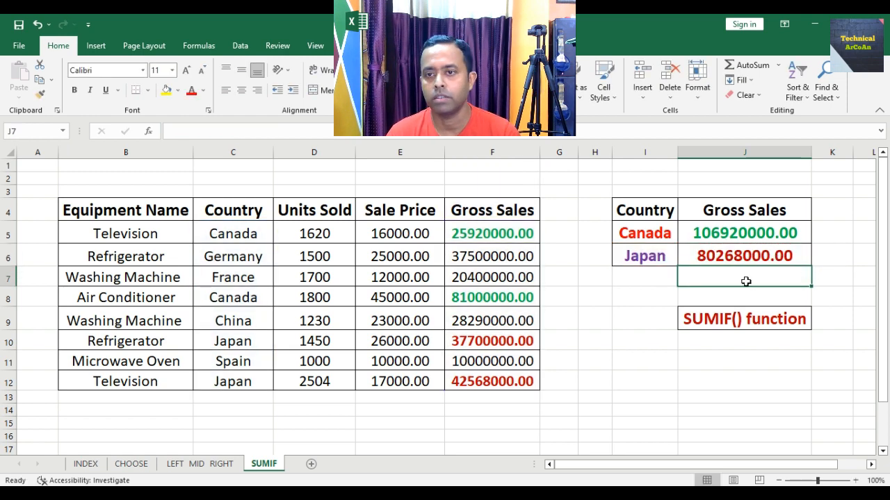
{"action": "left_click", "coordinate": [720, 263]}
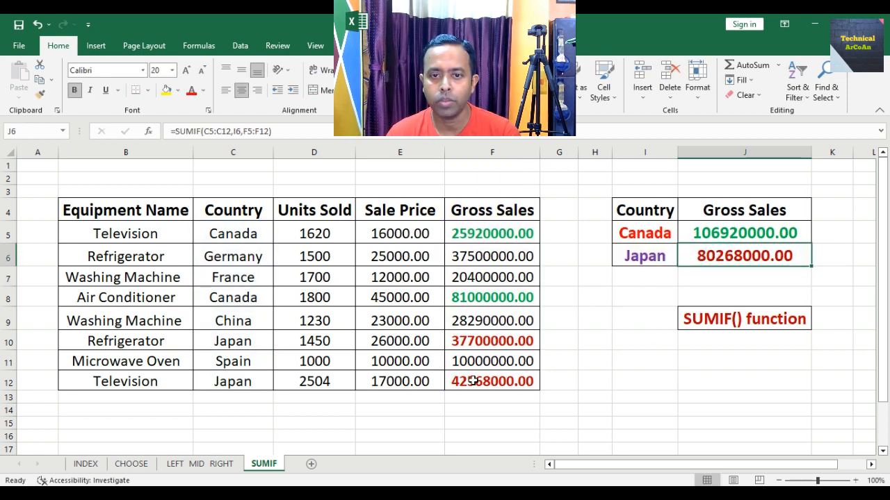